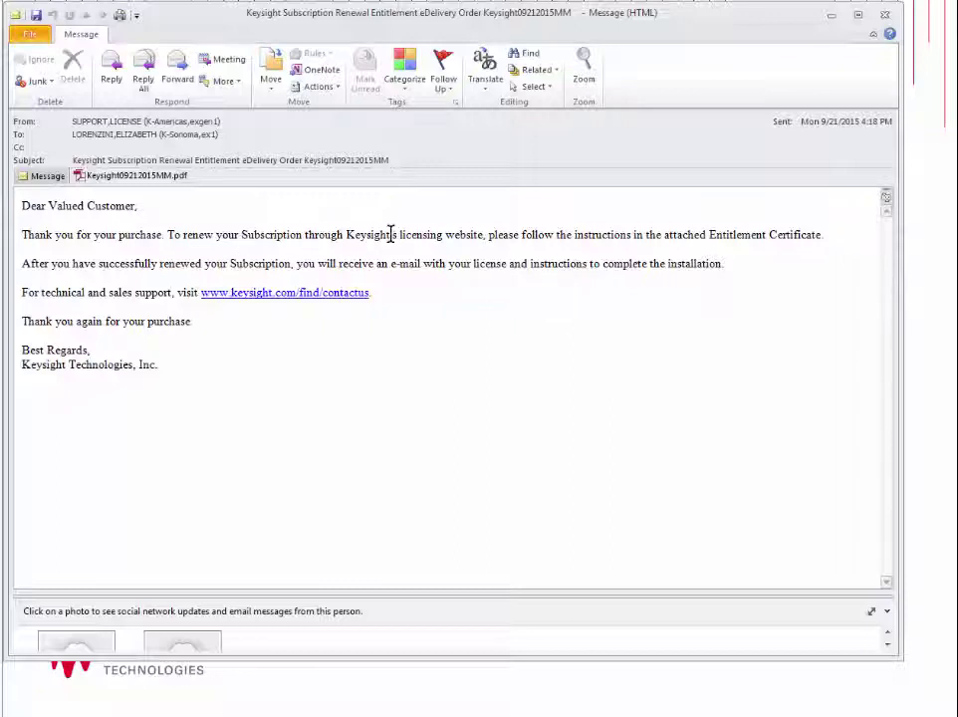
Open the attached entitlement certificate PDF and highlight its Order Number and Certificate Number lines
double_click(132, 183)
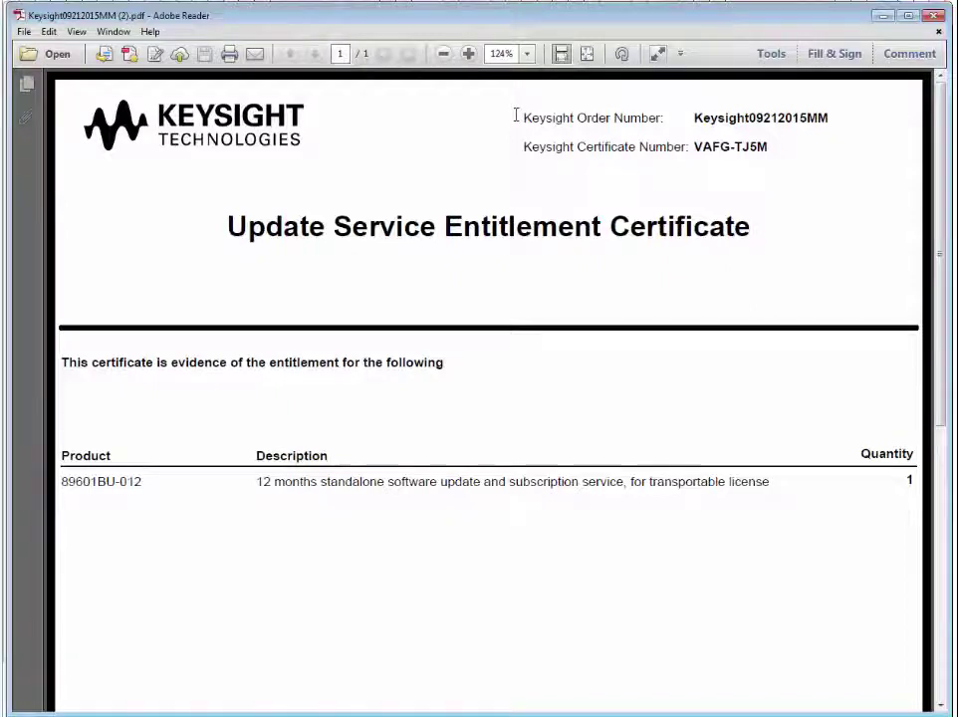
drag(519, 118, 729, 118)
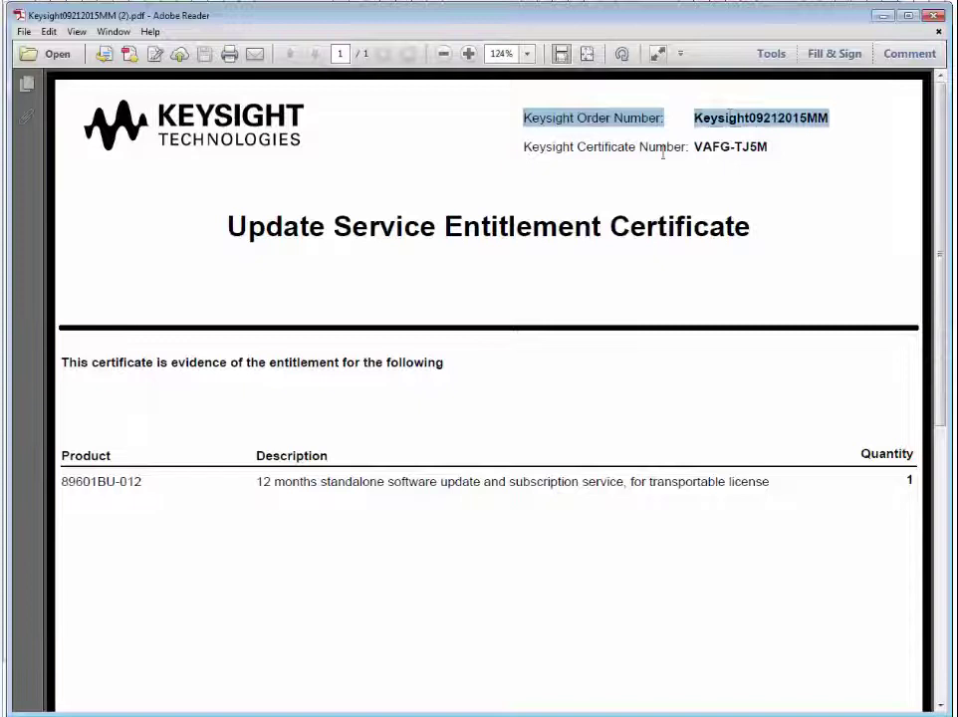
drag(657, 146, 665, 147)
mouse_move(519, 147)
mouse_down()
mouse_move(748, 117)
mouse_move(766, 148)
mouse_move(566, 156)
mouse_move(521, 148)
mouse_up()
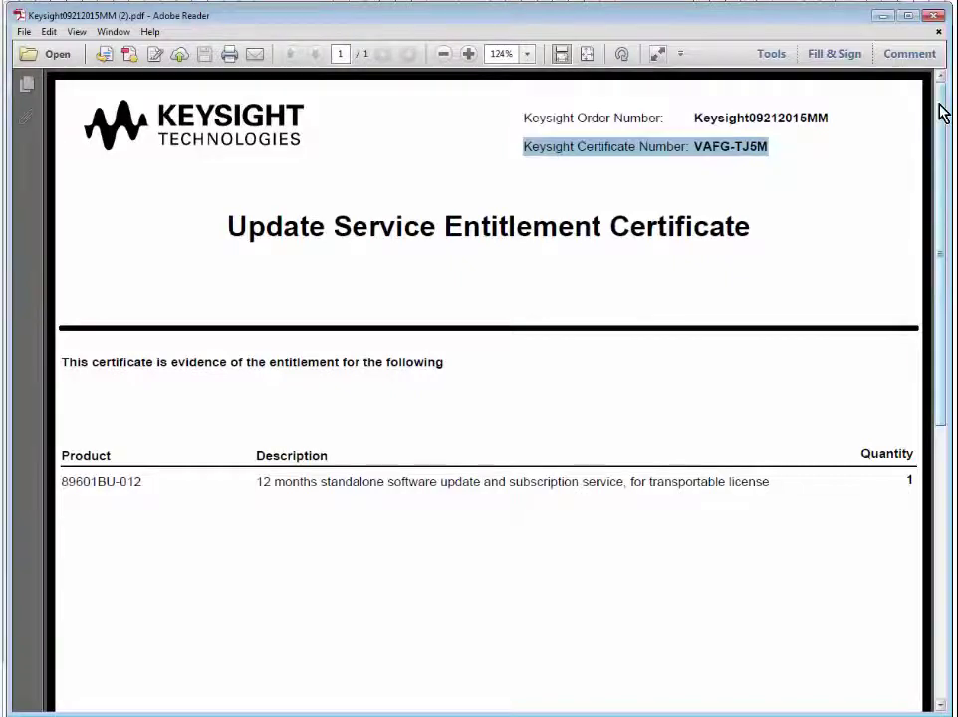
Scroll the certificate down to its INSTRUCTIONS section
drag(942, 115, 932, 341)
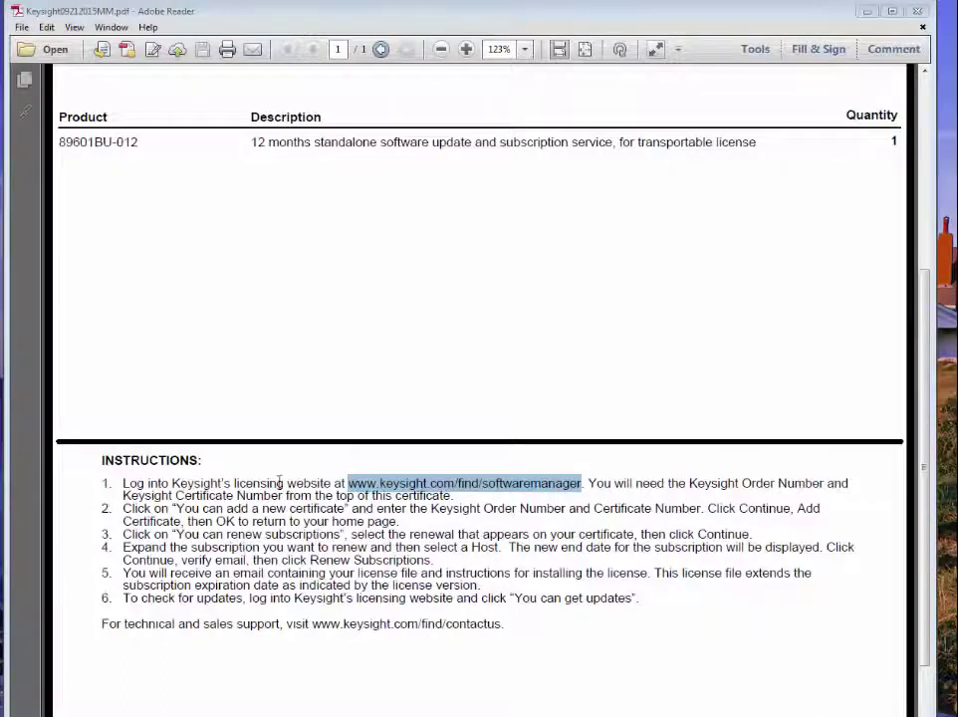
right_click(508, 486)
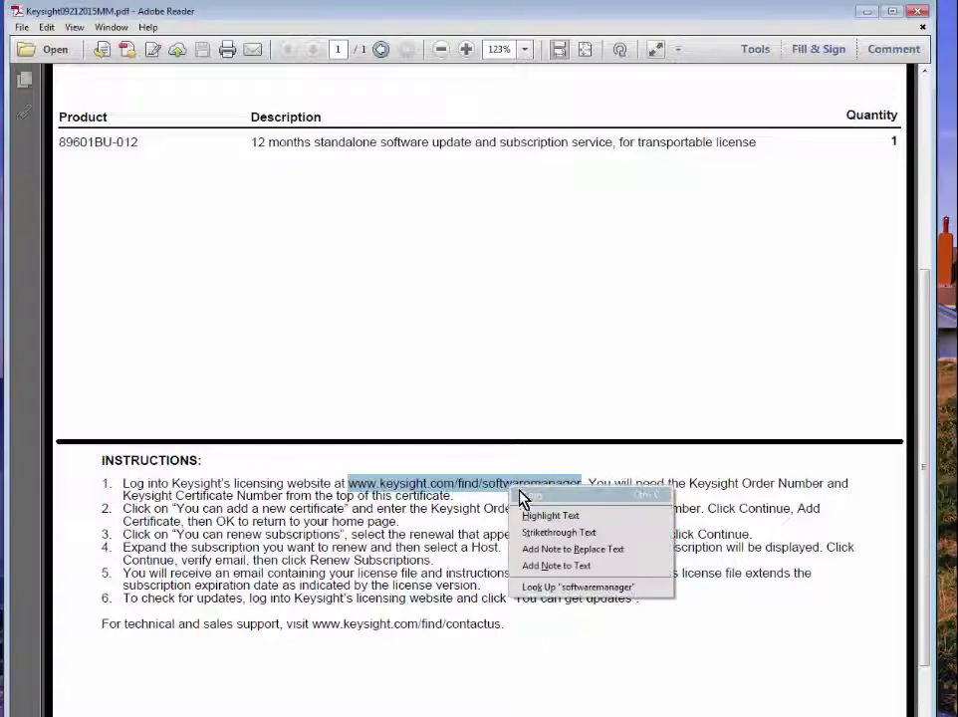
click(524, 483)
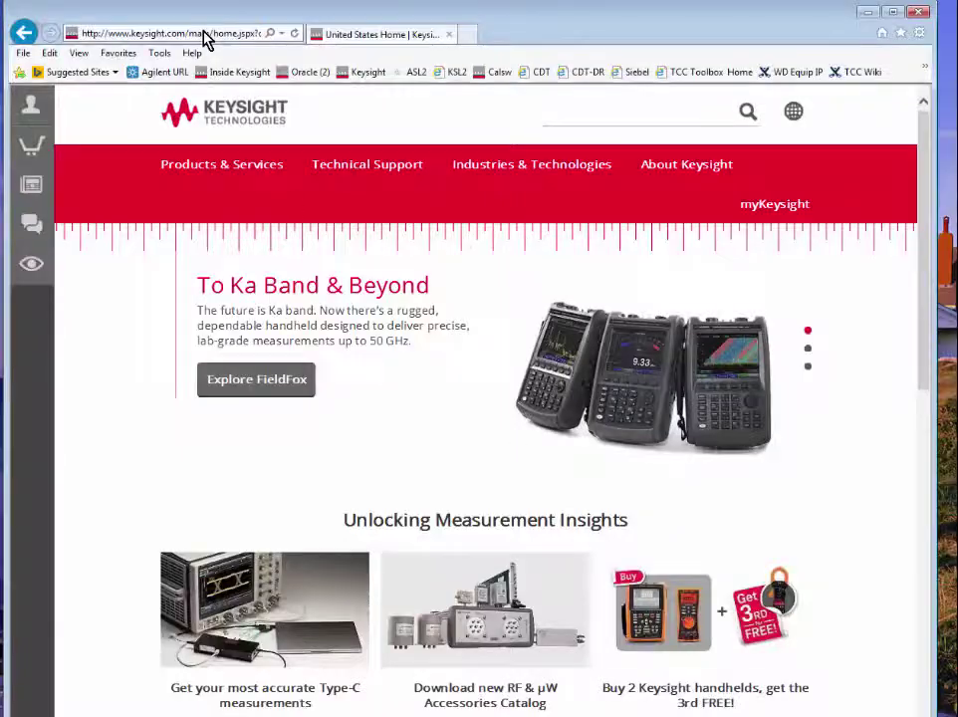
click(204, 38)
text(www.keysight.com/find/softwaremanager)
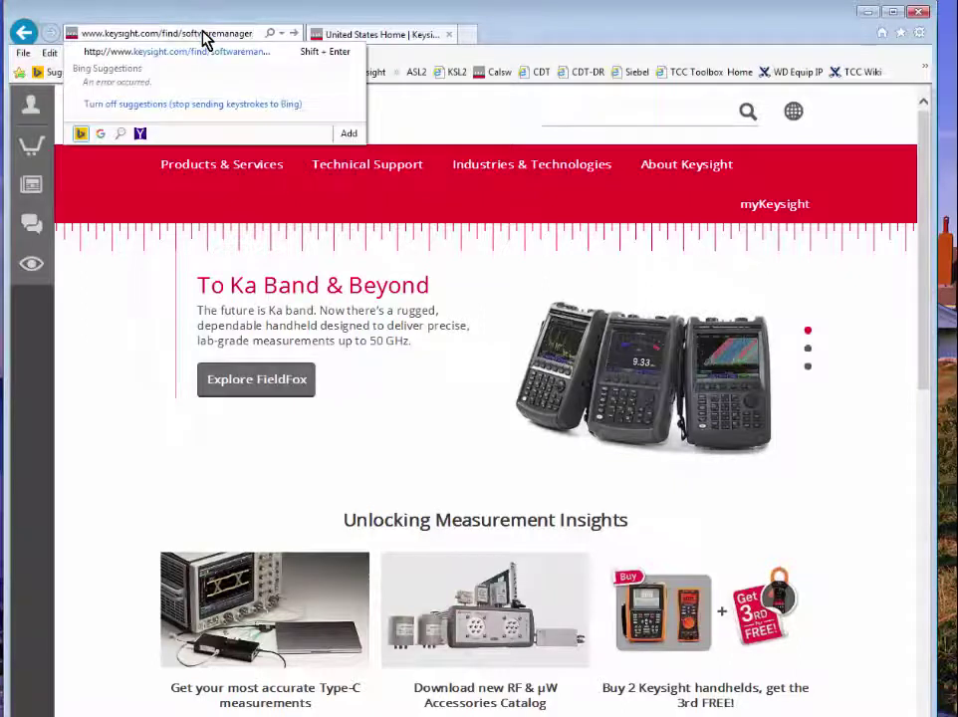
key(Return)
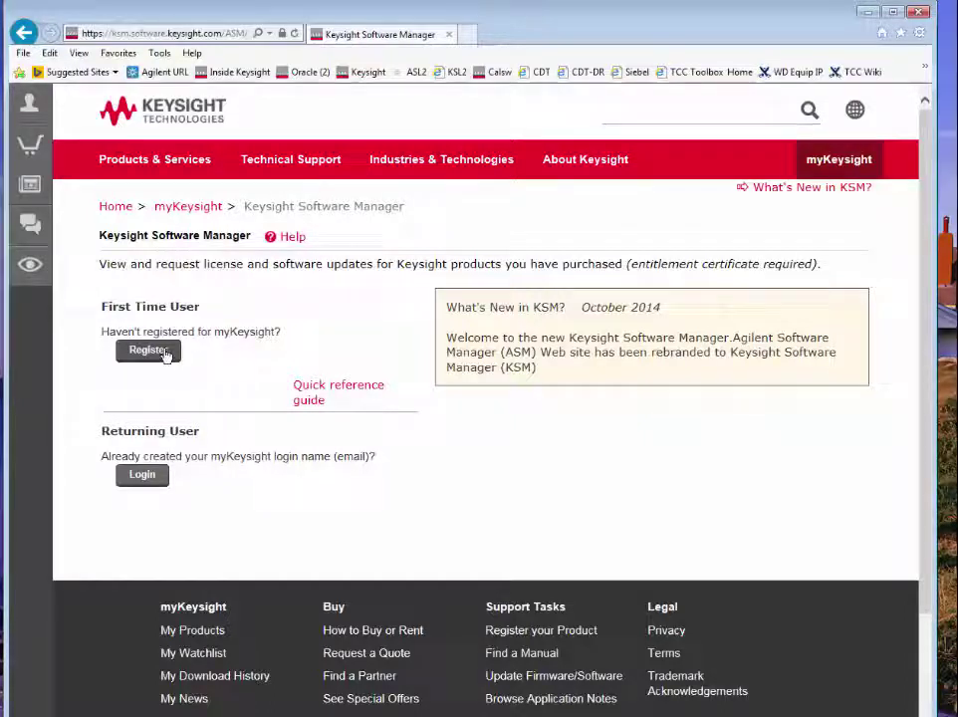
Log in to myKeysight as a returning user with the account's e-mail and password
click(144, 477)
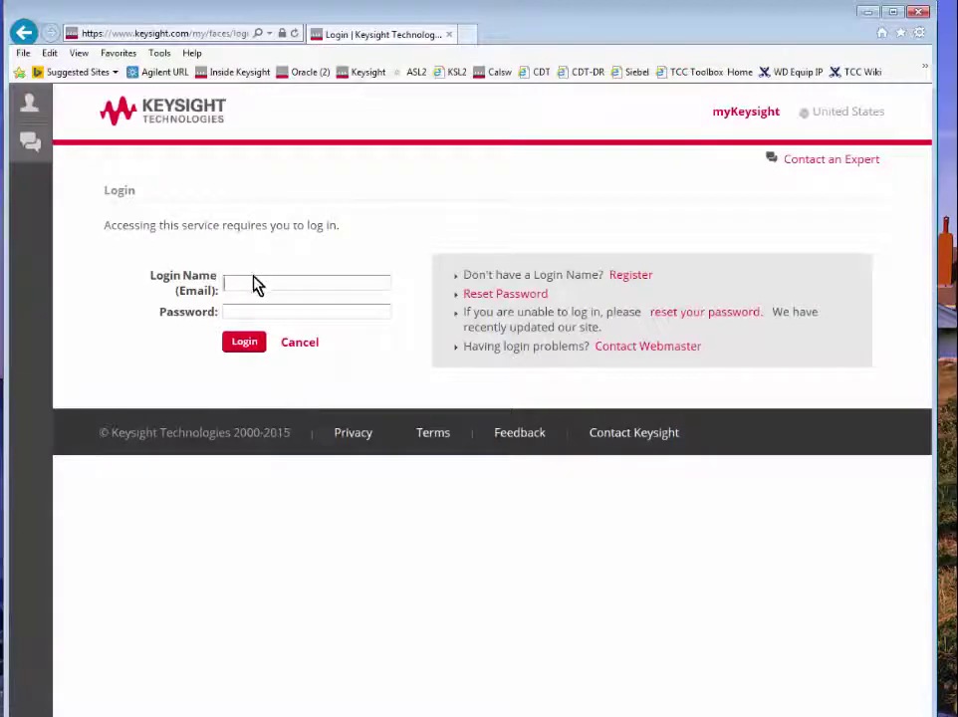
click(252, 282)
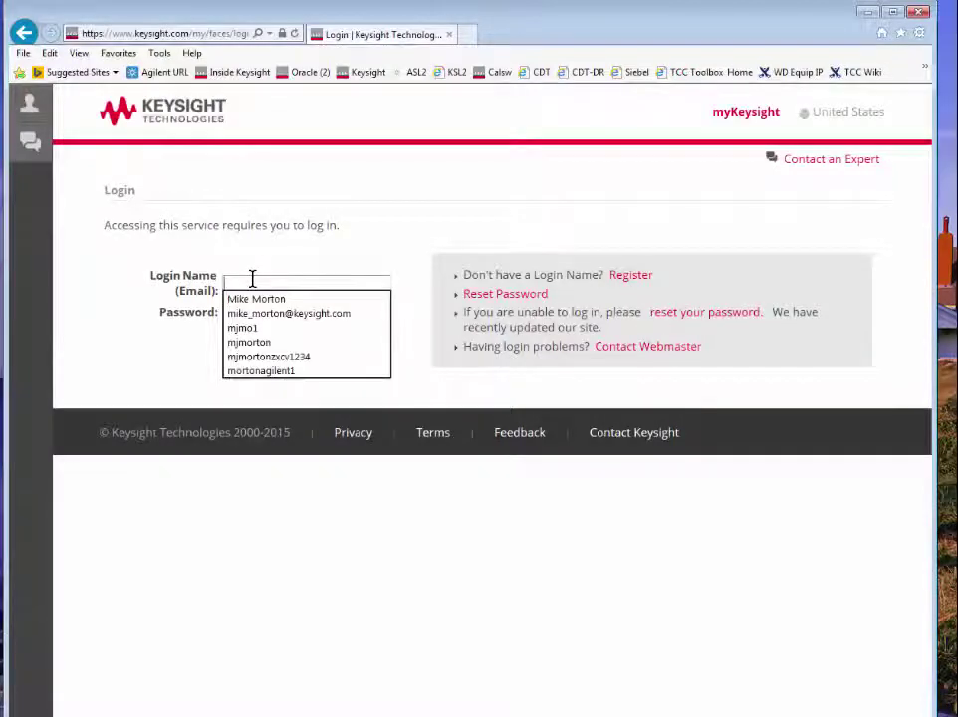
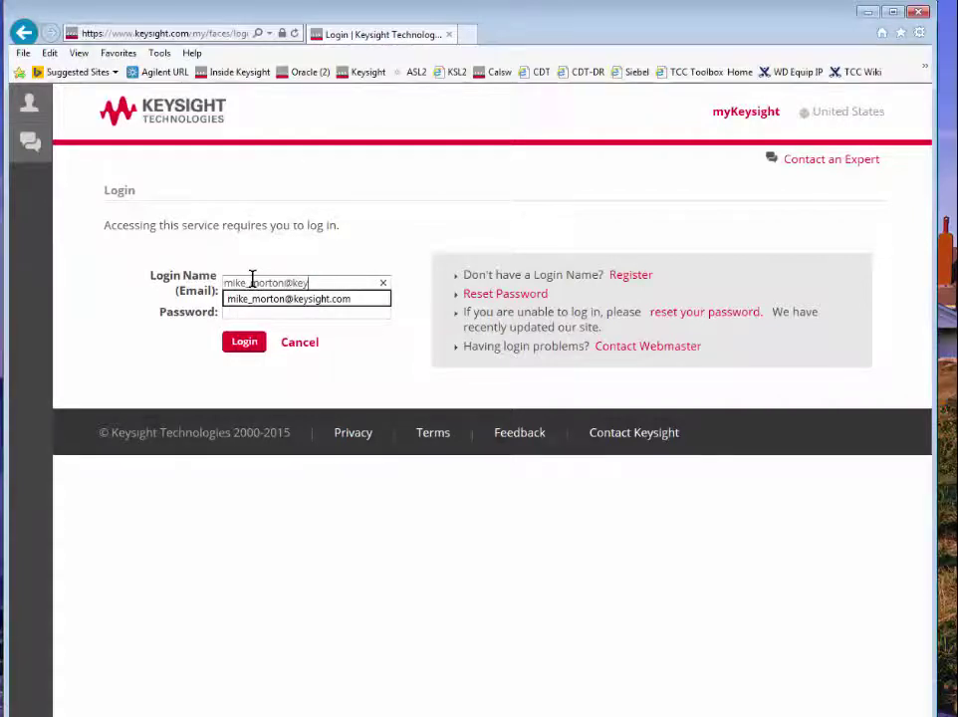
key(Tab)
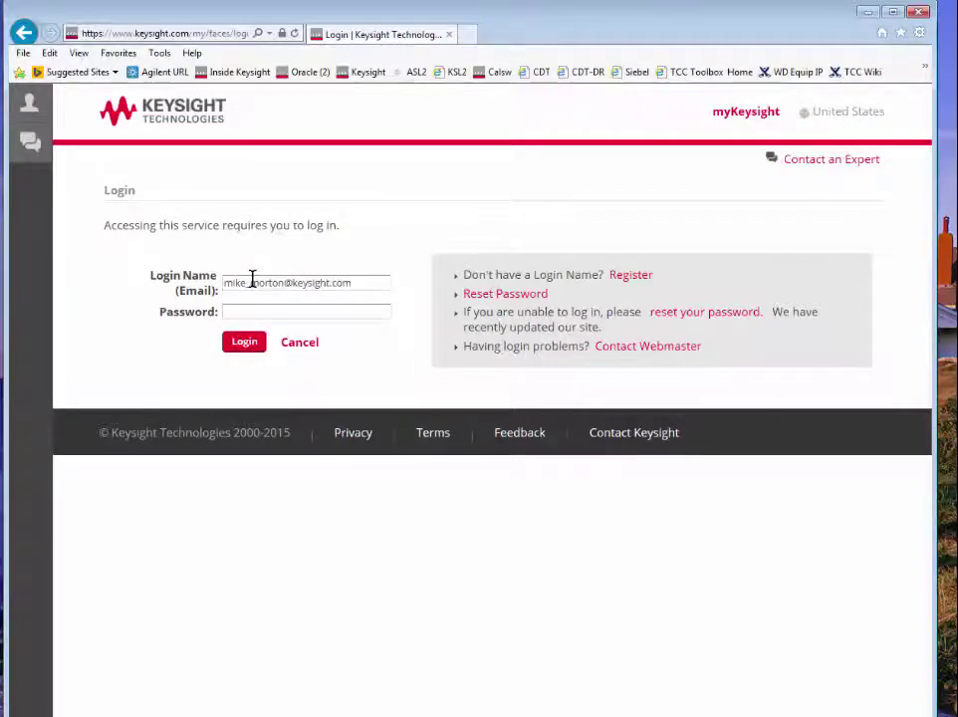
text(***)
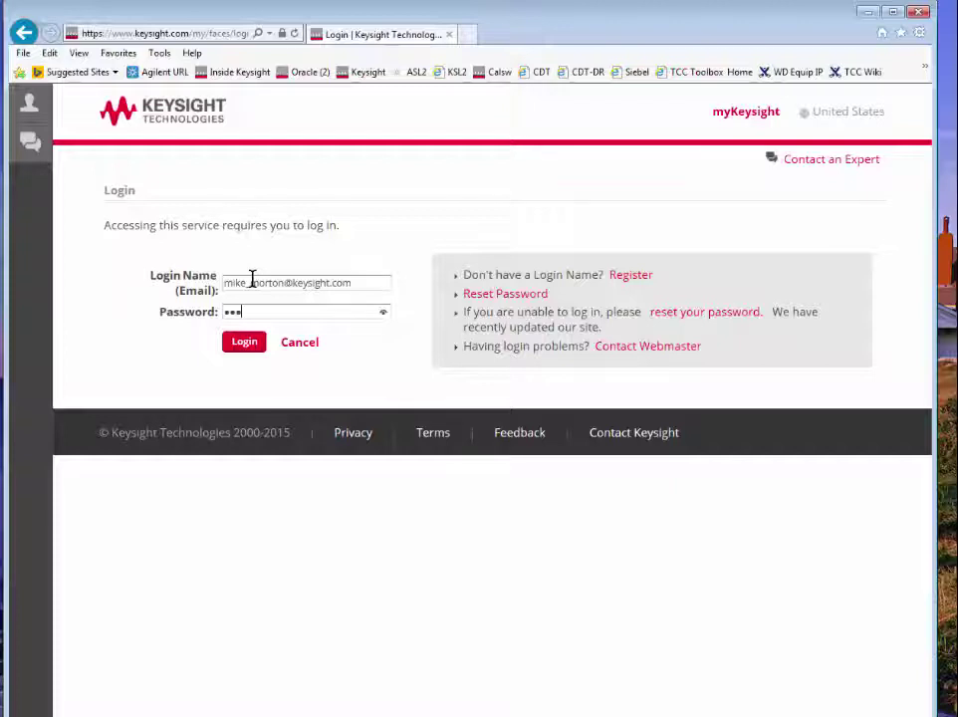
text(*******)
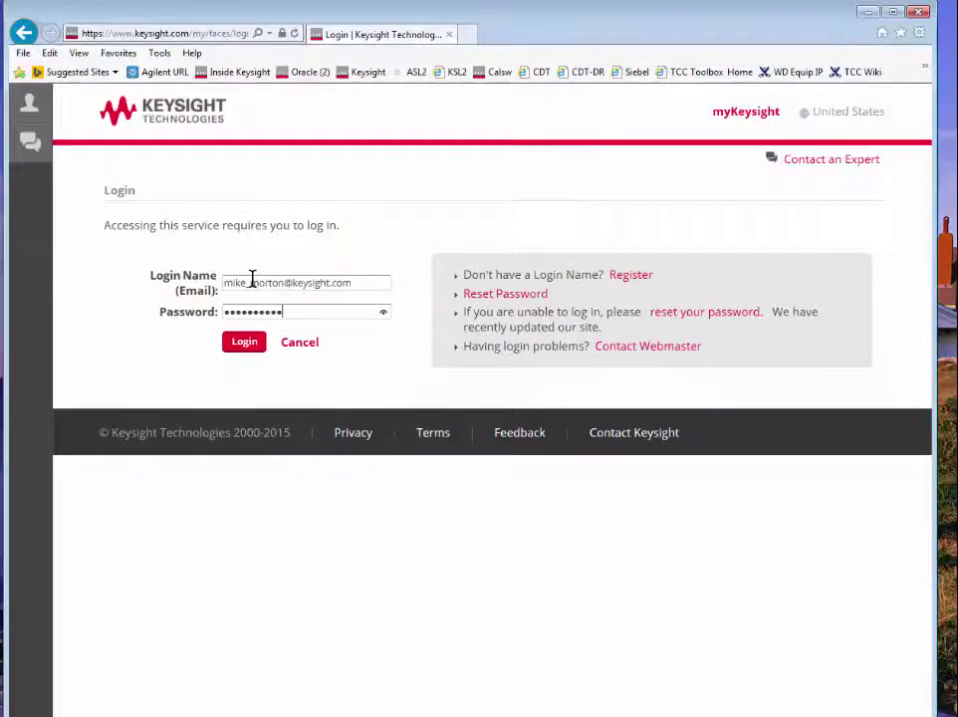
click(239, 344)
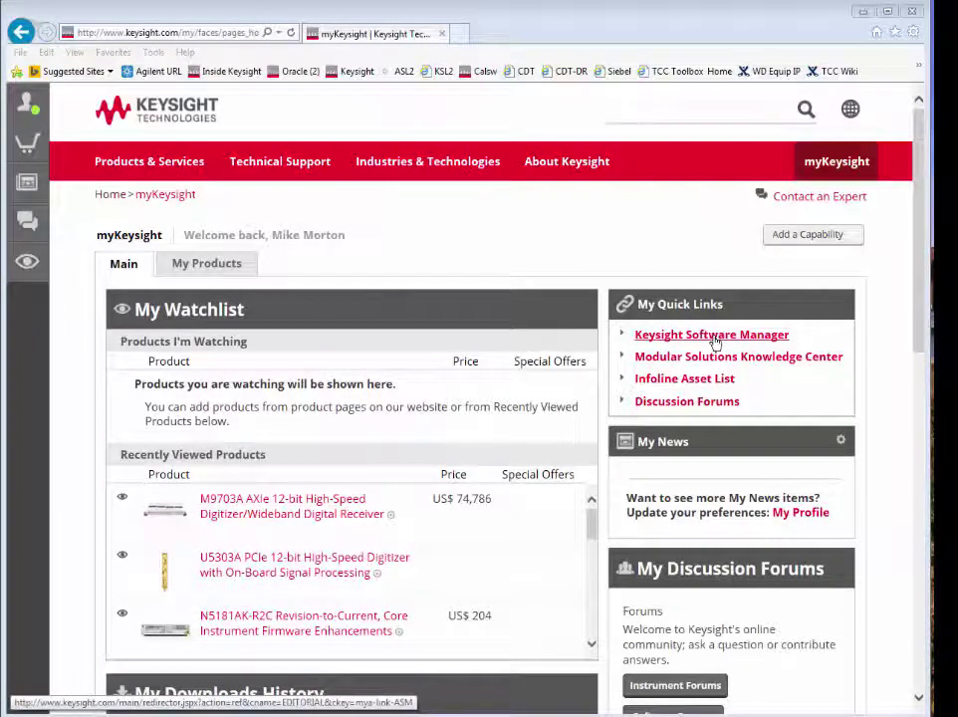
Open Keysight Software Manager from the myKeysight My Quick Links
click(714, 342)
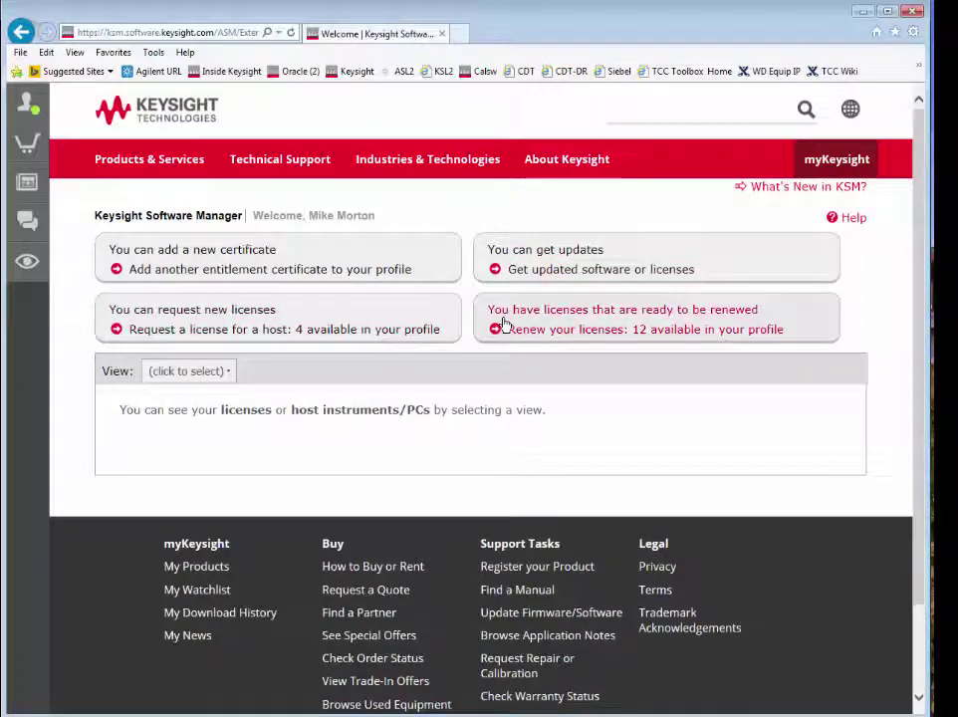
Choose to add another entitlement certificate to the profile
click(231, 372)
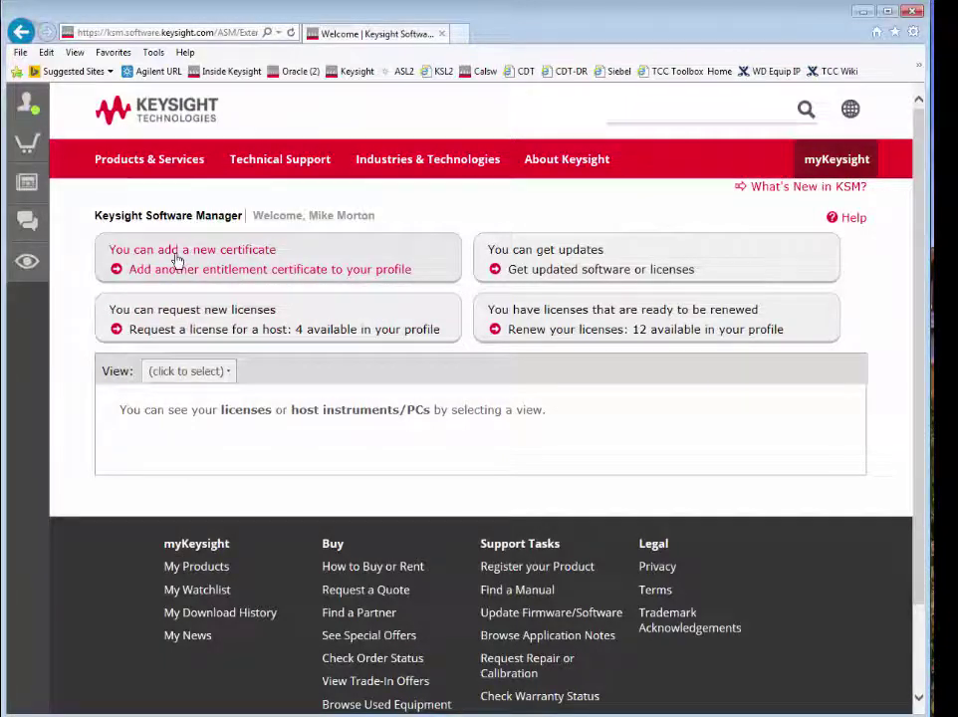
click(274, 271)
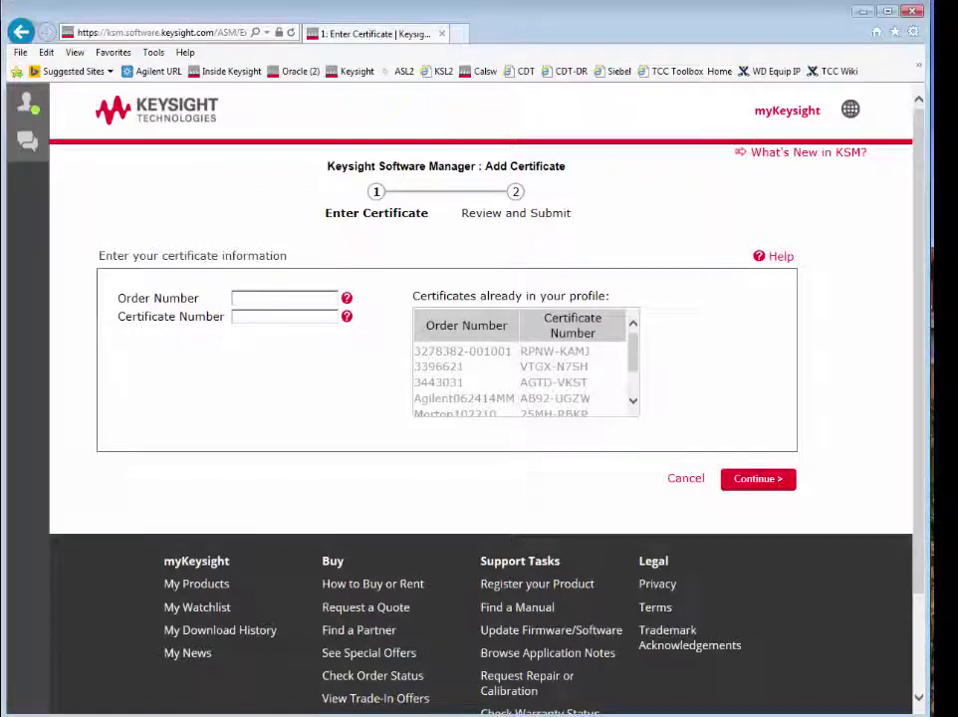
Copy the Keysight Order Number value from the top of the certificate PDF
key(alt+Tab)
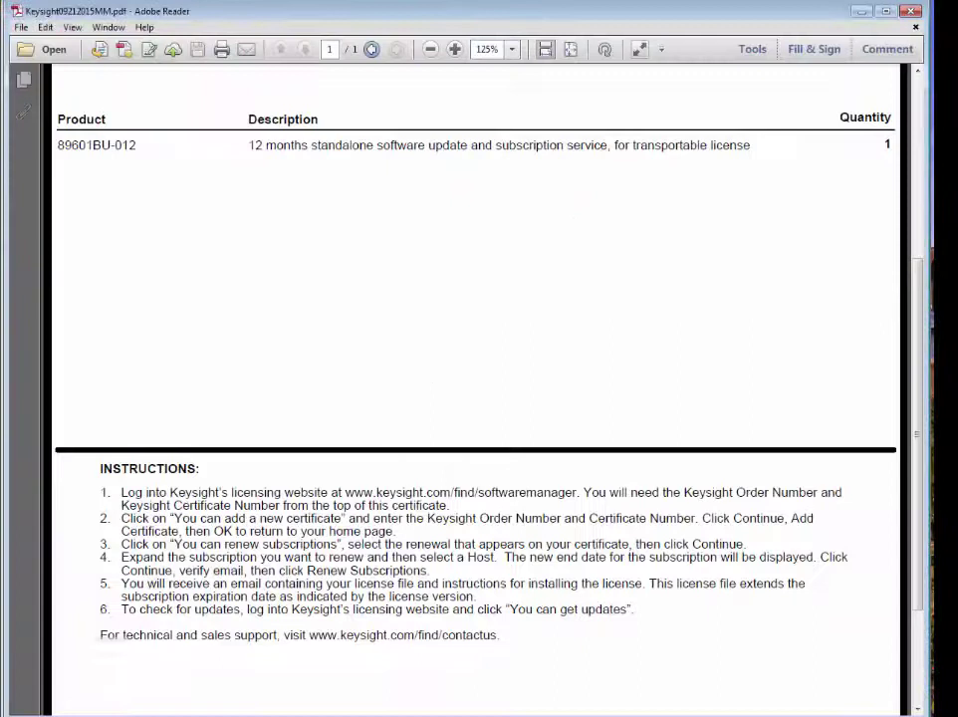
drag(923, 326, 915, 132)
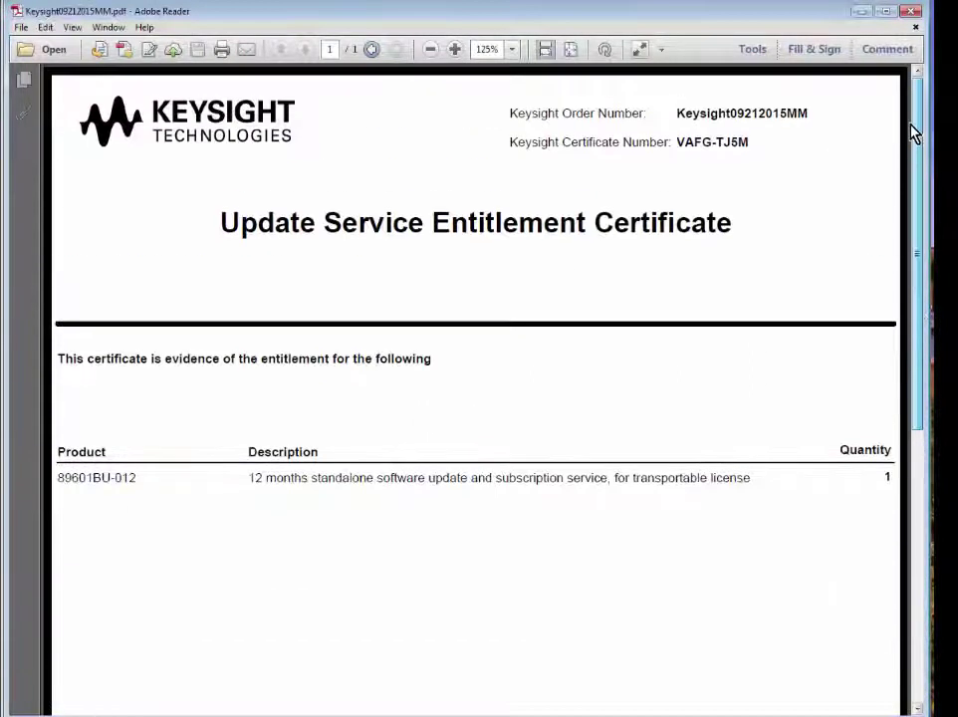
drag(793, 113, 675, 113)
right_click(686, 121)
click(724, 130)
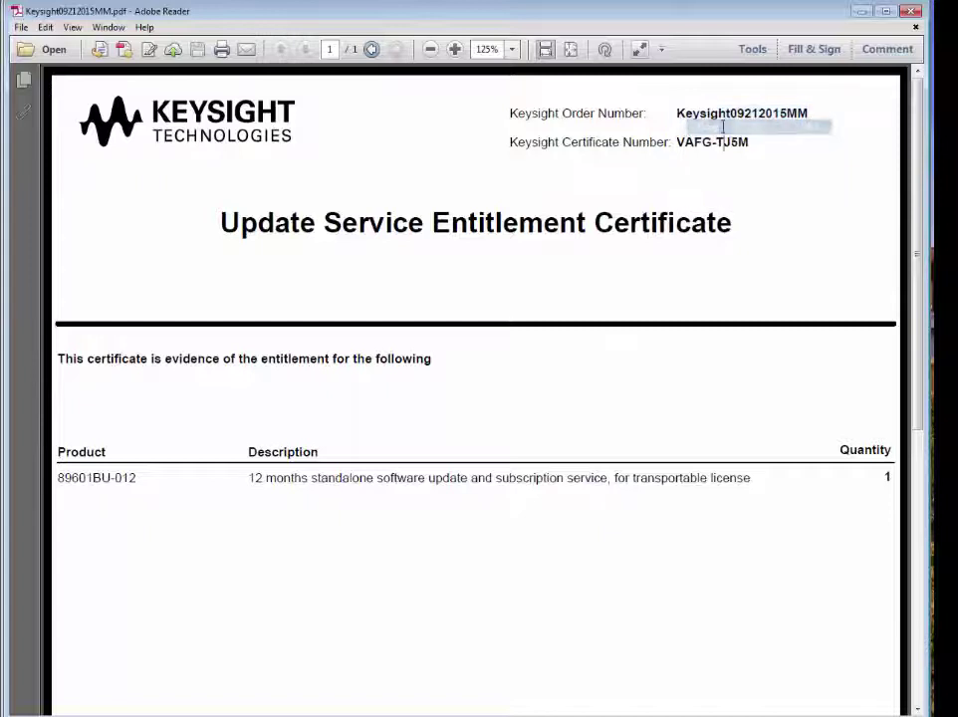
Paste the copied order number into the Order Number field
click(862, 13)
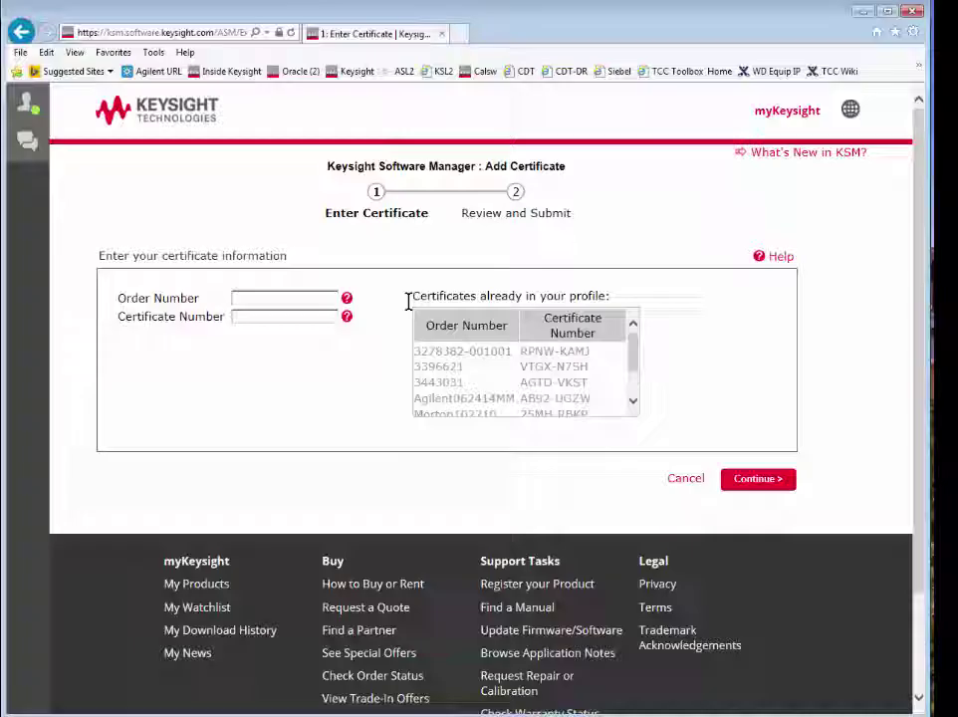
click(256, 295)
right_click(257, 298)
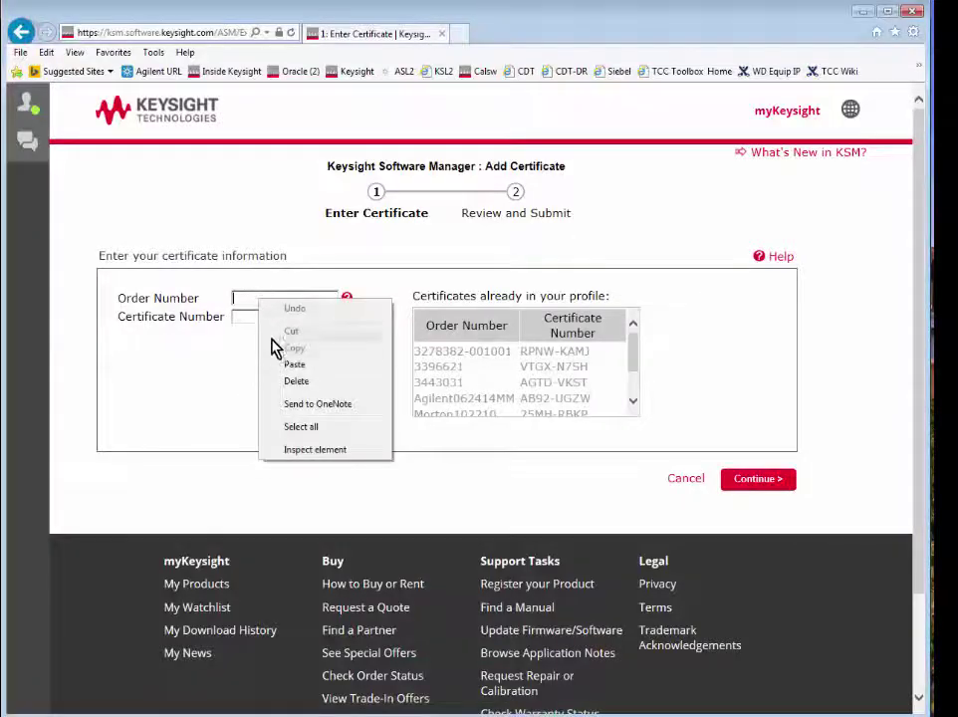
click(280, 367)
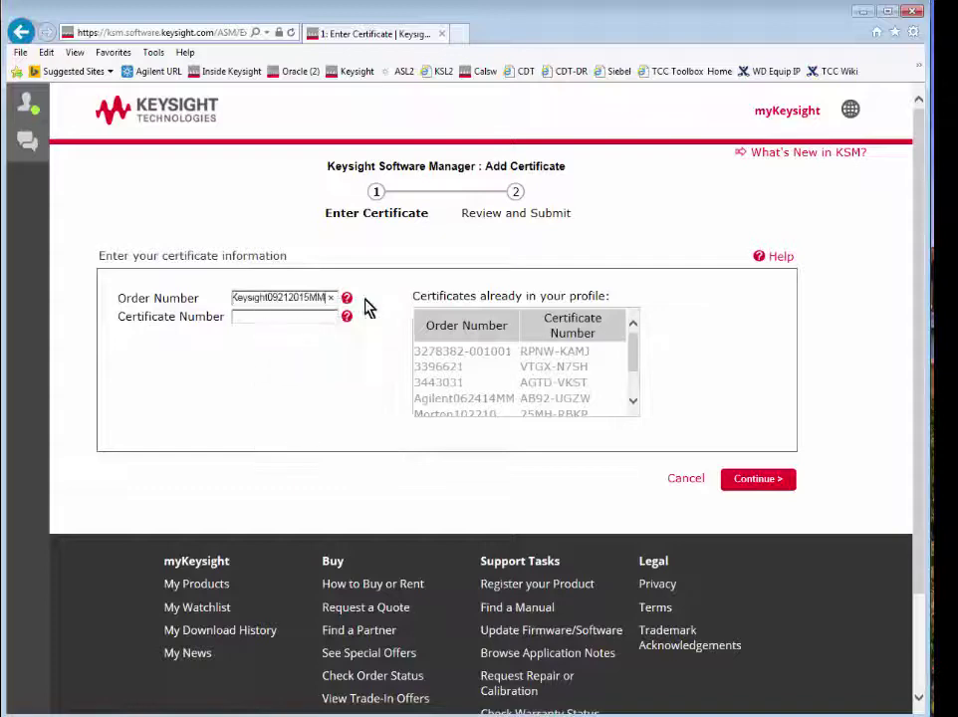
Copy the certificate number from the PDF into Certificate Number and submit the form
click(864, 12)
drag(752, 141, 676, 142)
right_click(695, 156)
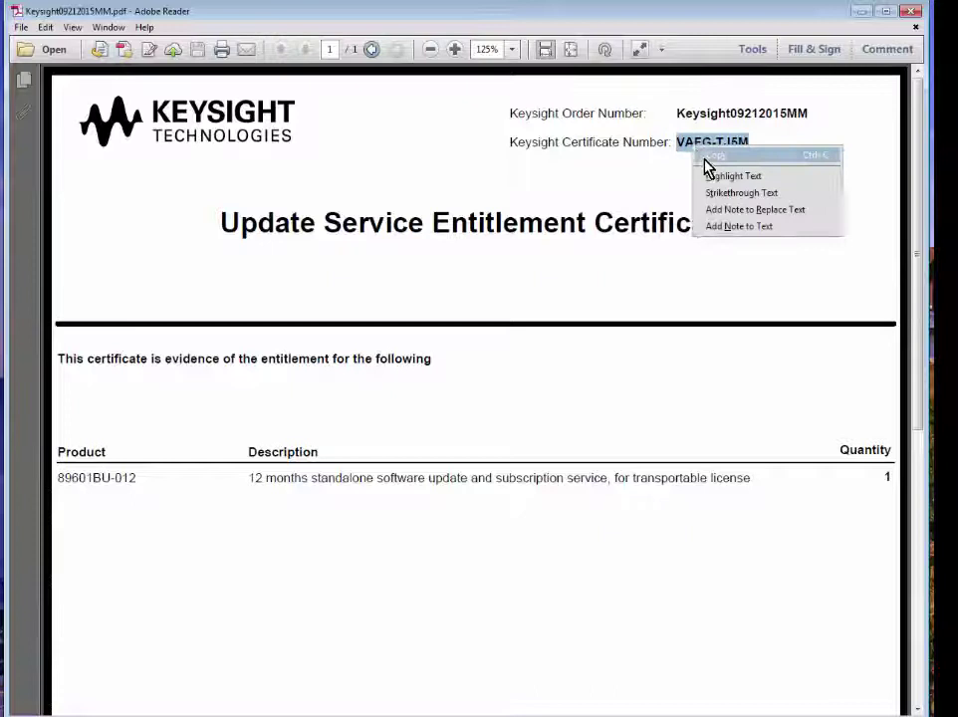
click(709, 157)
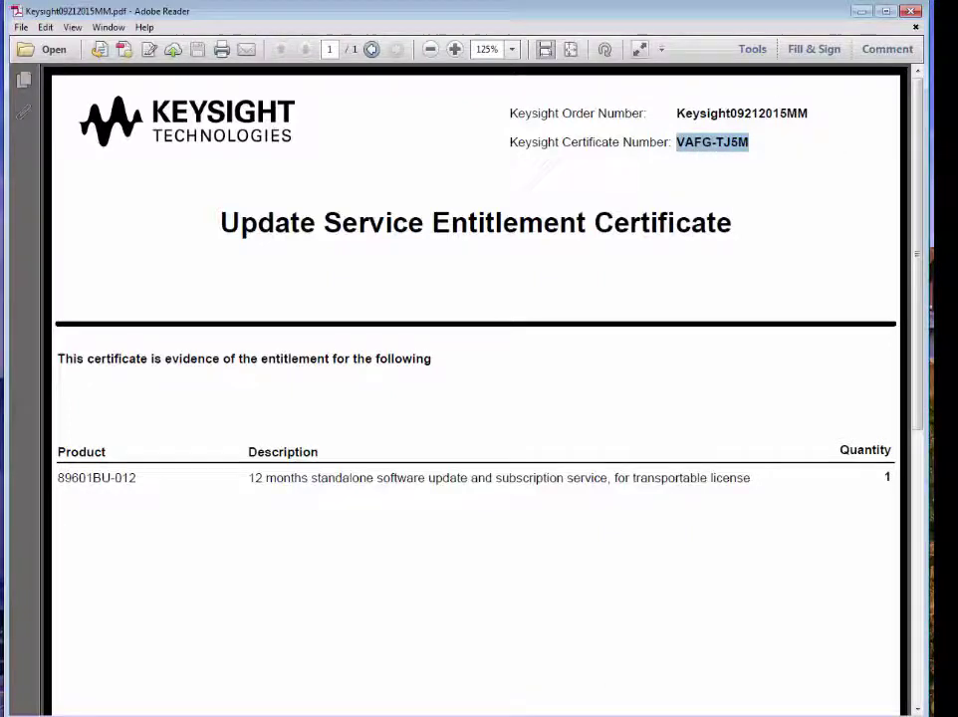
key(alt+Tab)
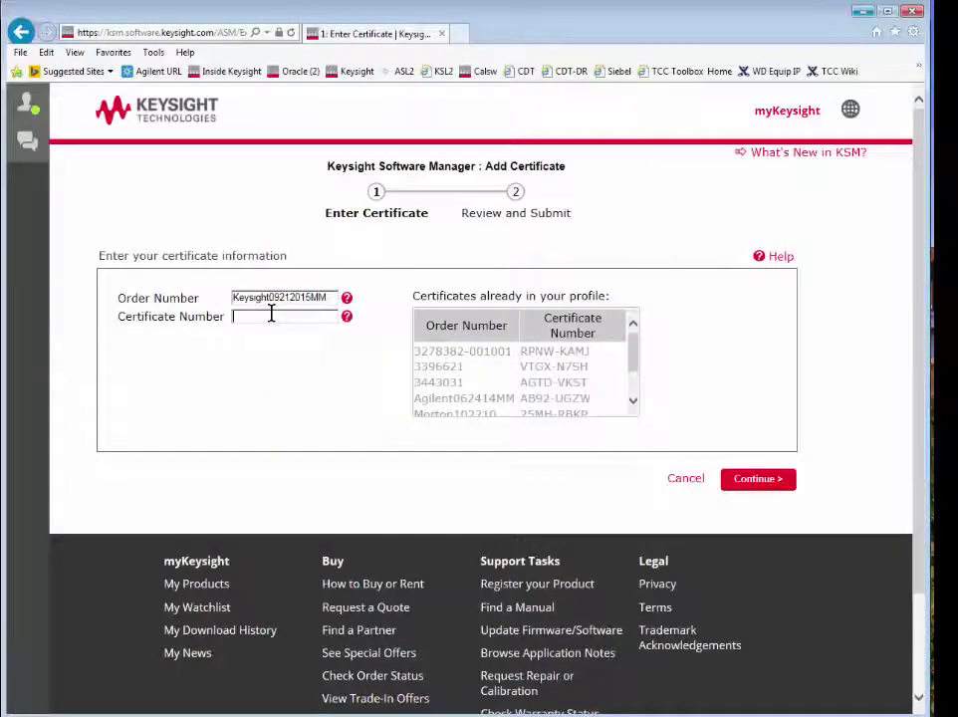
right_click(271, 315)
click(308, 382)
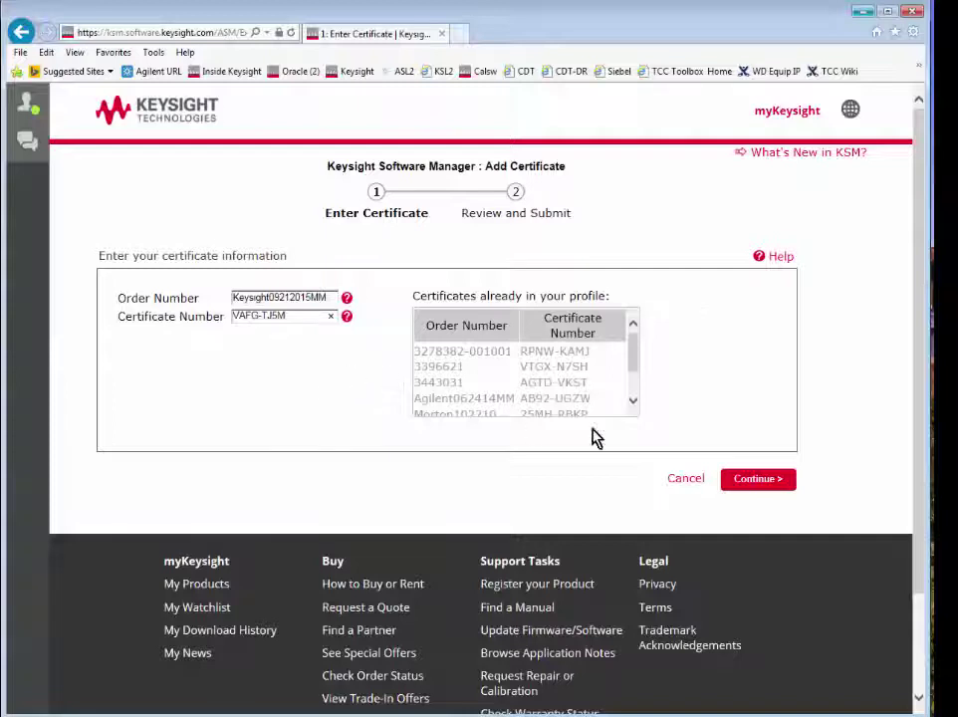
click(752, 481)
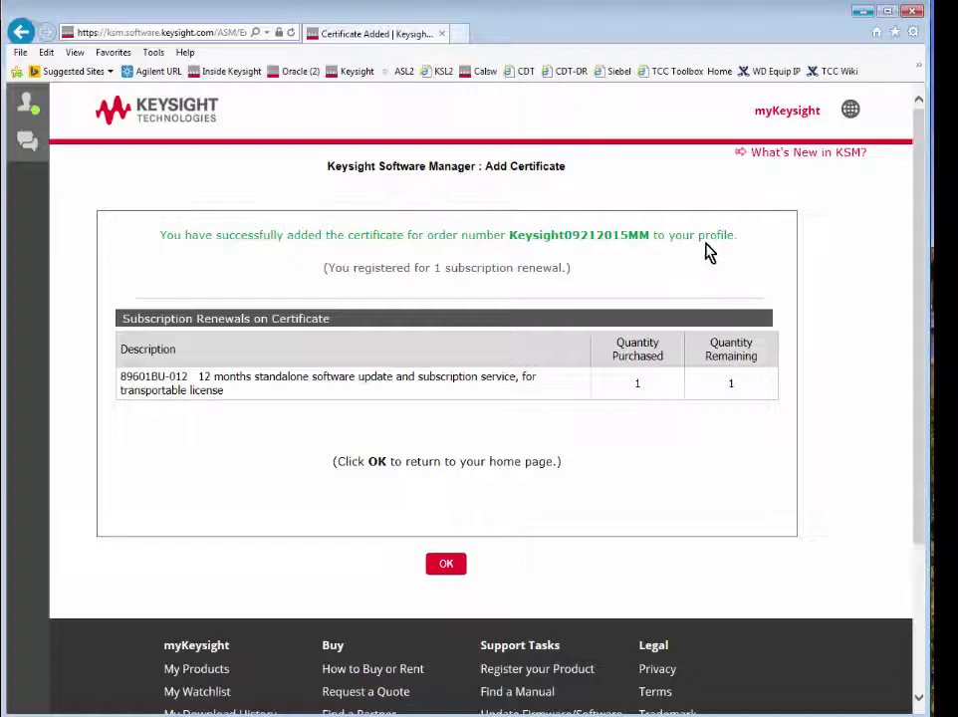
Acknowledge the Certificate Added confirmation with OK to return to the home page
click(446, 565)
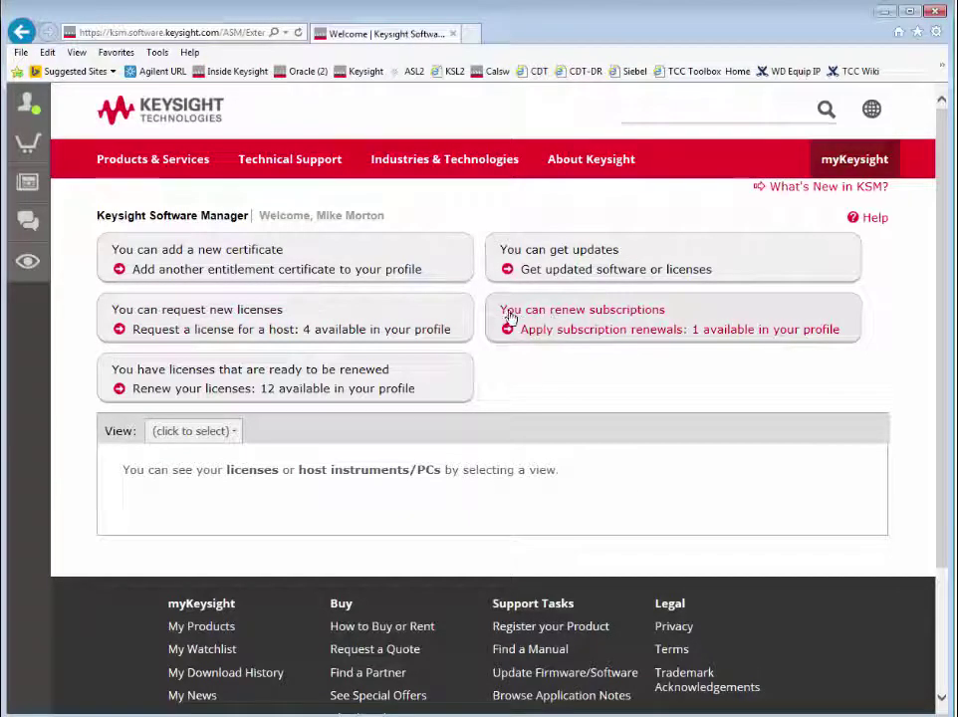
Follow the 'Apply subscription renewals: 1 available' link to reach the Renew Subscriptions page
click(573, 319)
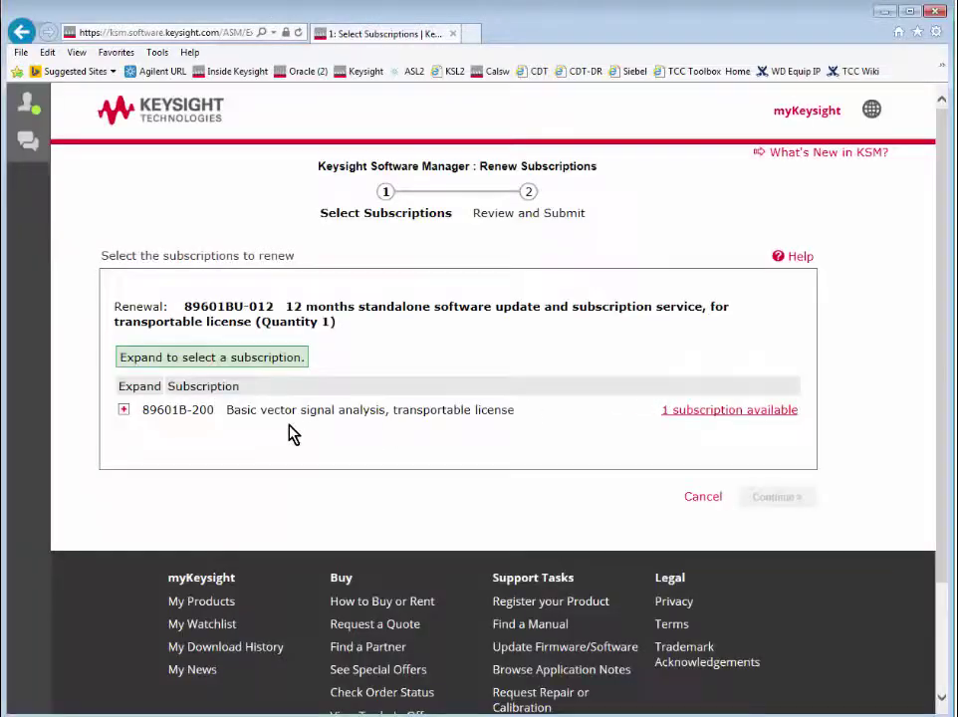
Select the host under 89601B-200 for renewal and continue to Review and Submit
click(249, 392)
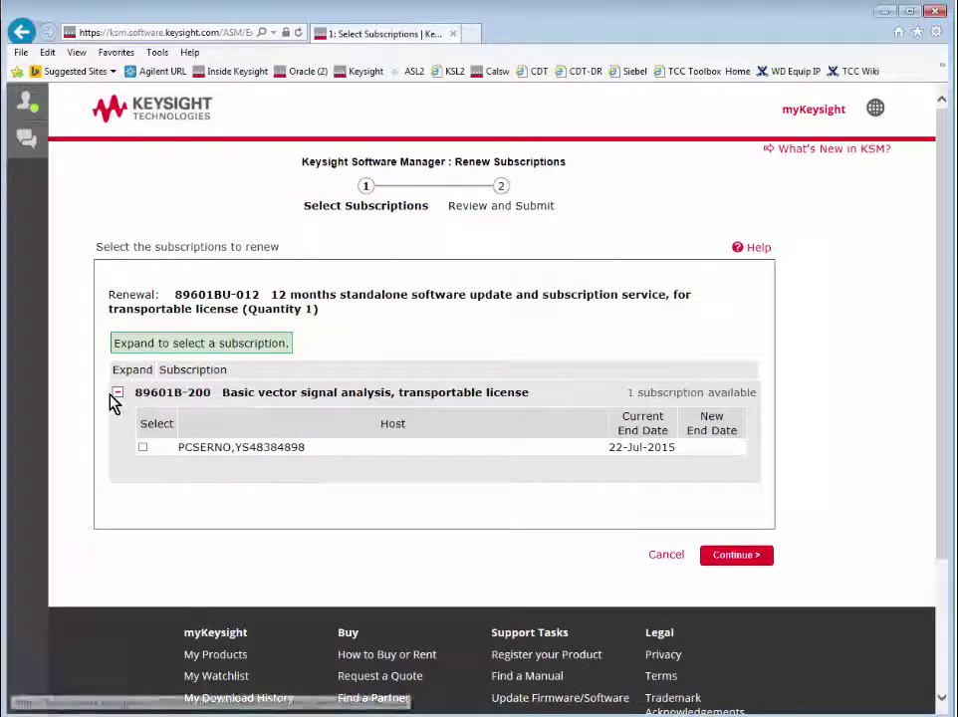
click(144, 451)
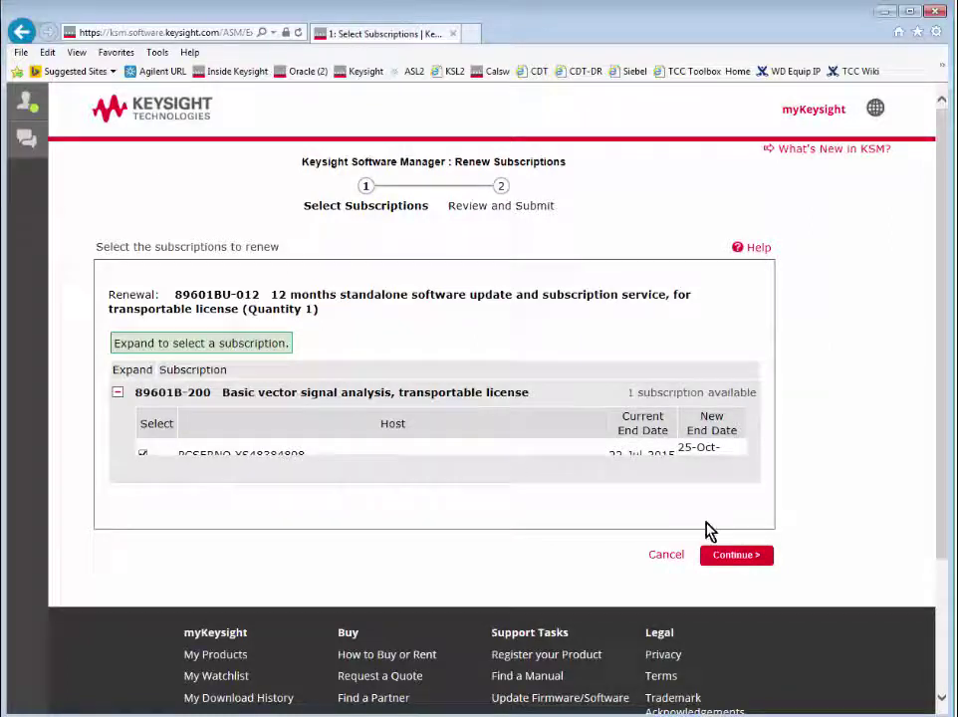
click(754, 545)
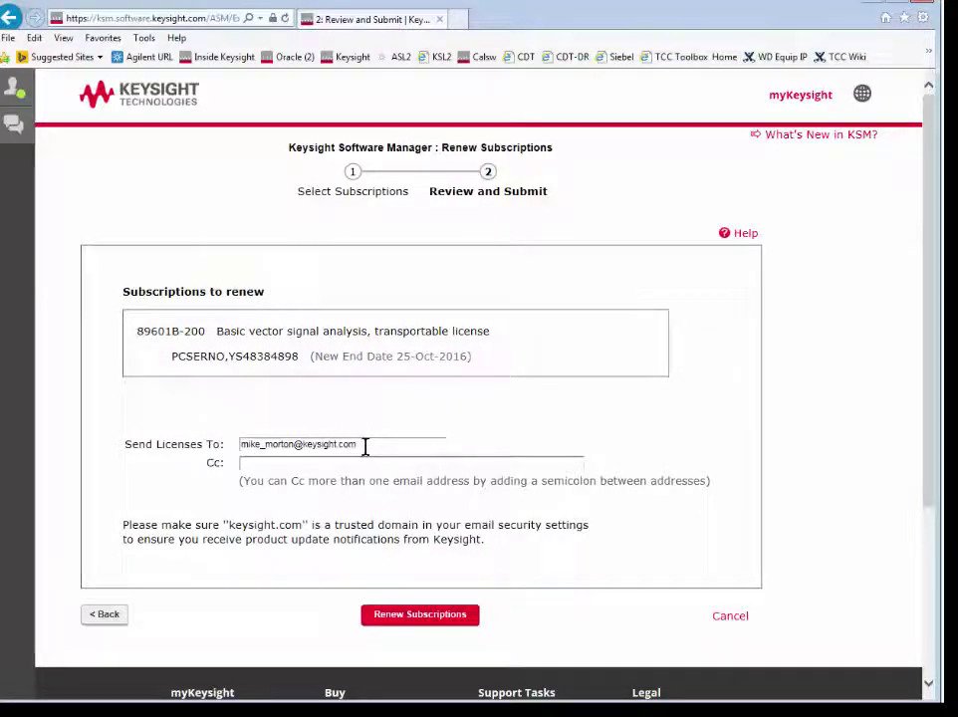
Submit the 89601B-200 renewal to 25-Oct-2016 with Cc left empty, and acknowledge the success page
click(246, 464)
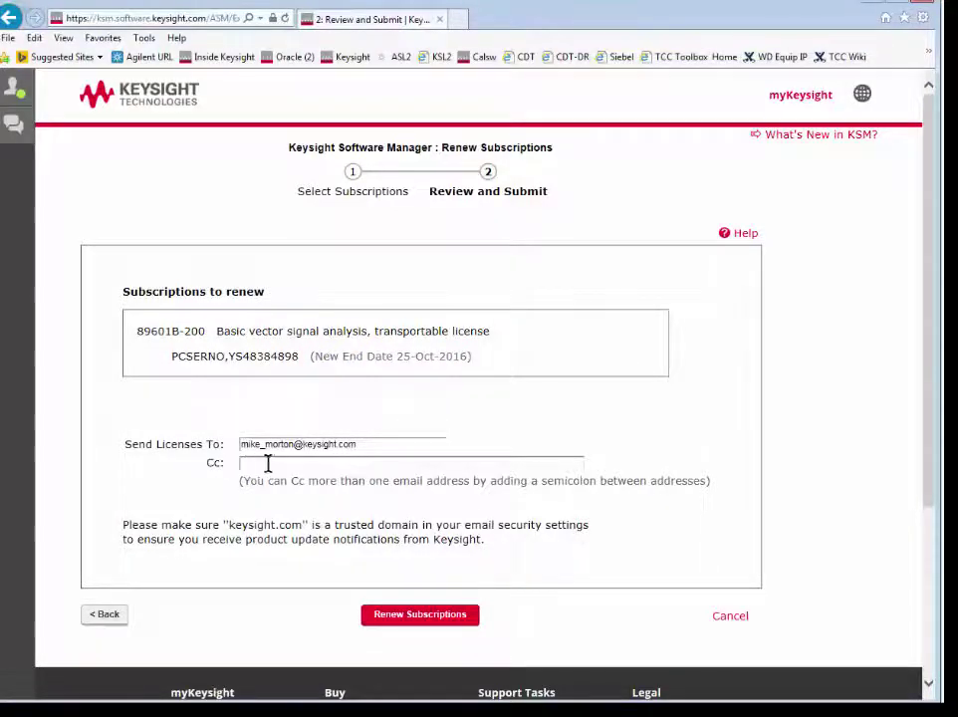
click(407, 617)
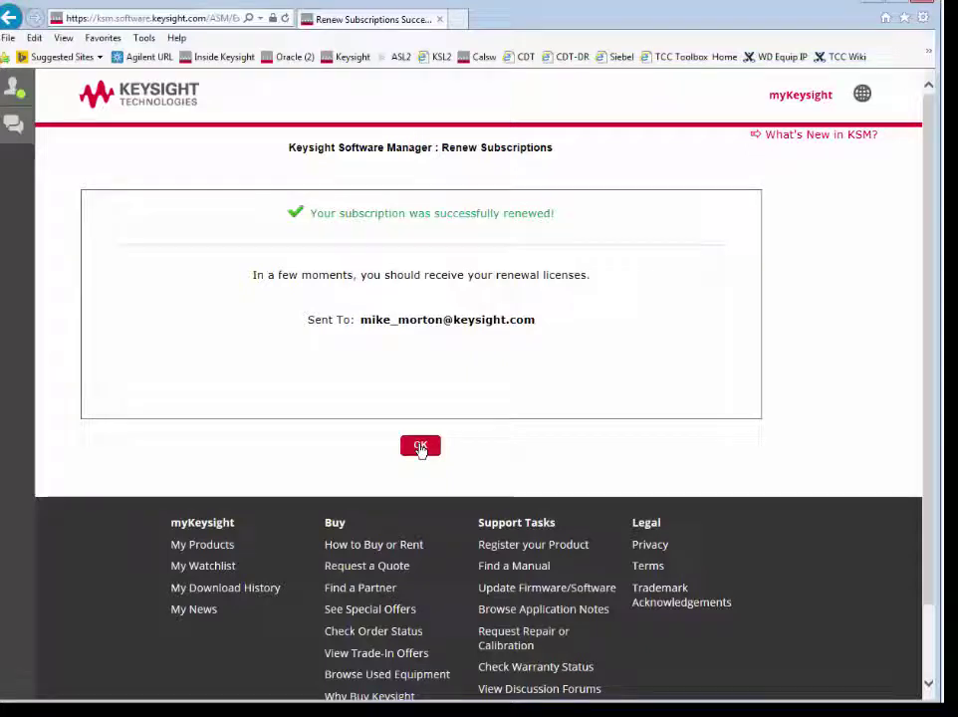
click(420, 446)
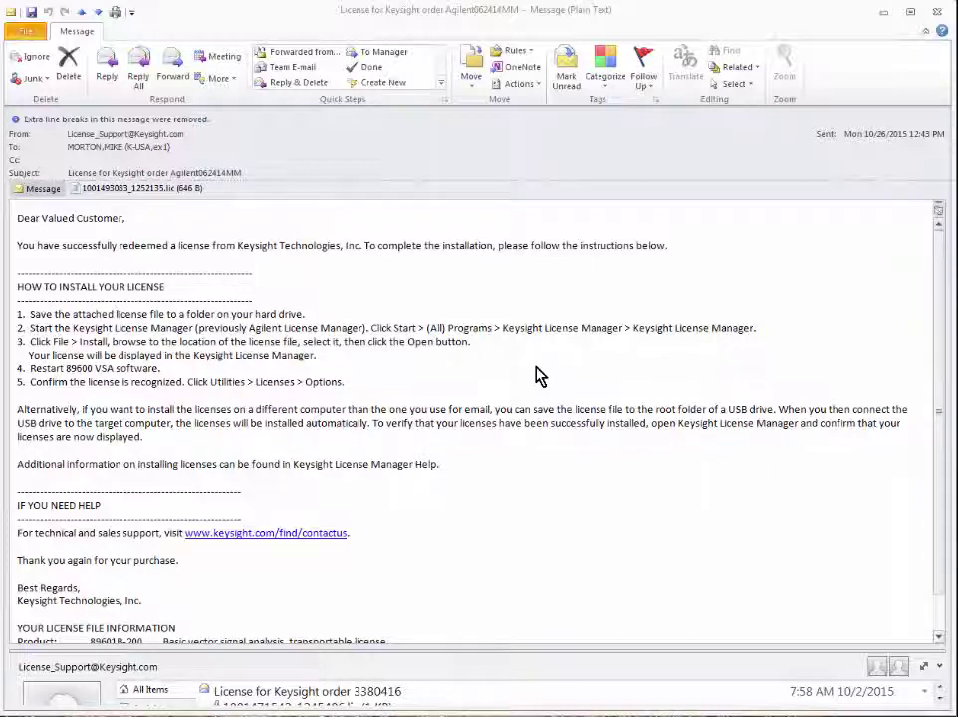
Save the e-mail's .lic license attachment into the C:\Temp folder
right_click(154, 194)
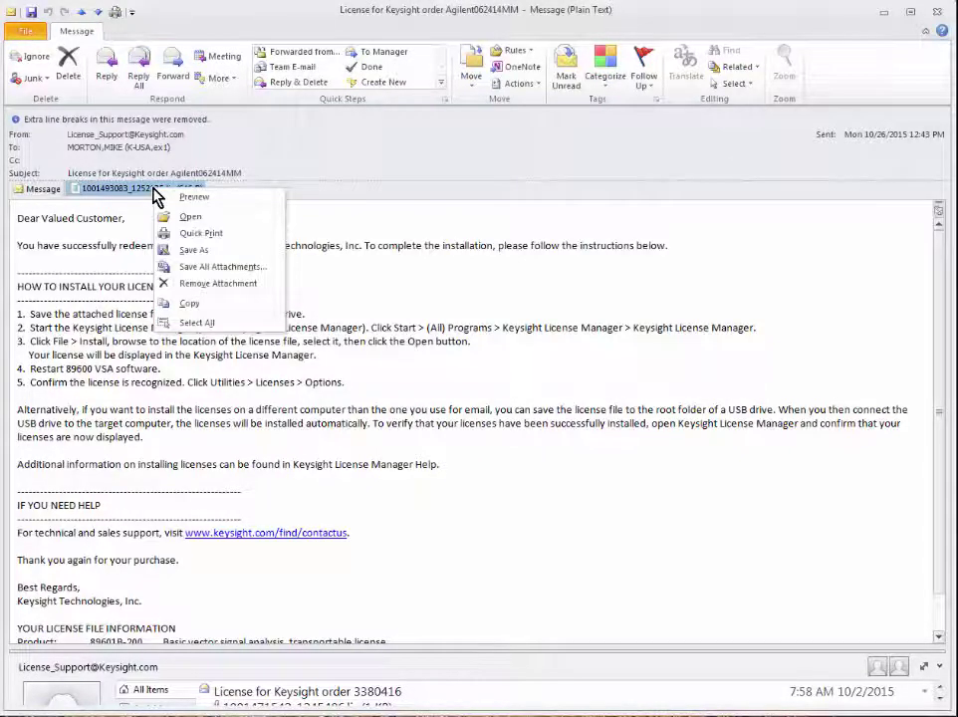
click(200, 250)
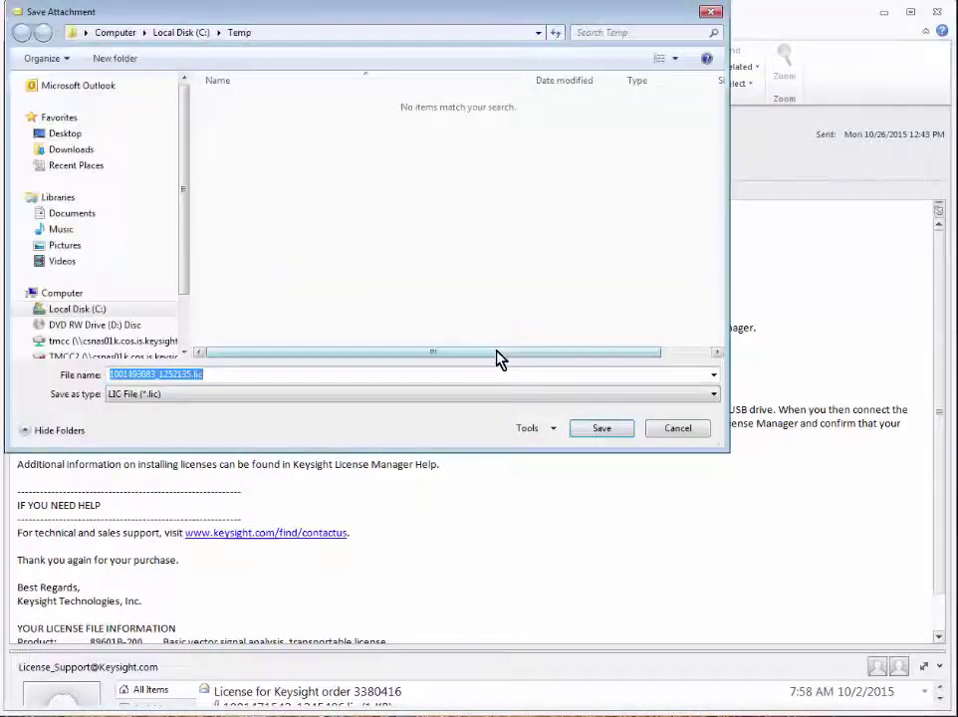
click(96, 310)
click(307, 275)
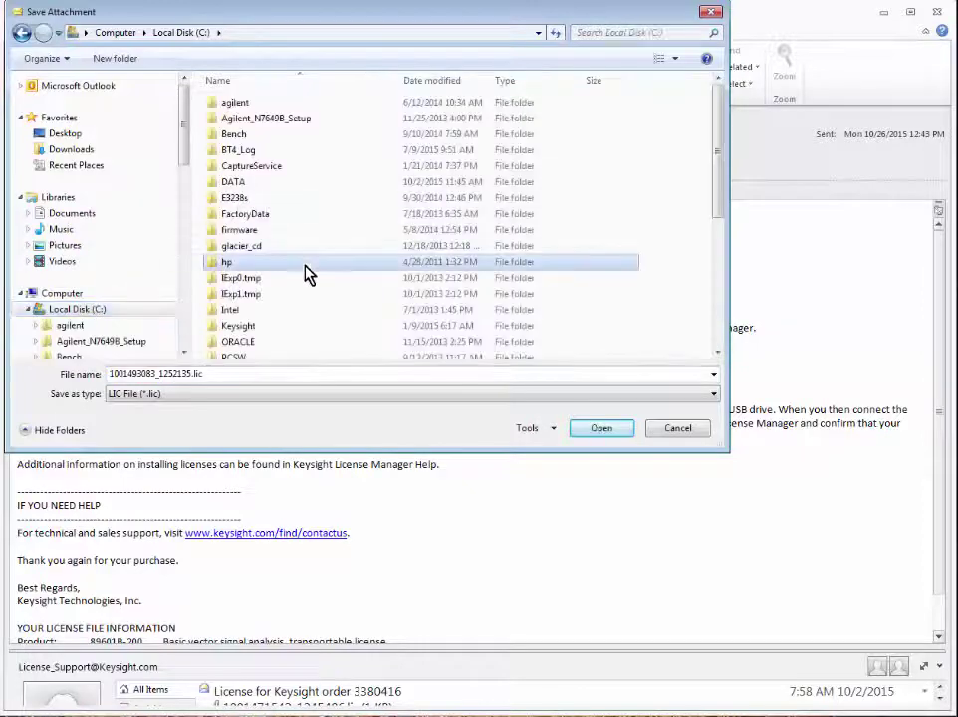
scroll(308, 278, down, 5)
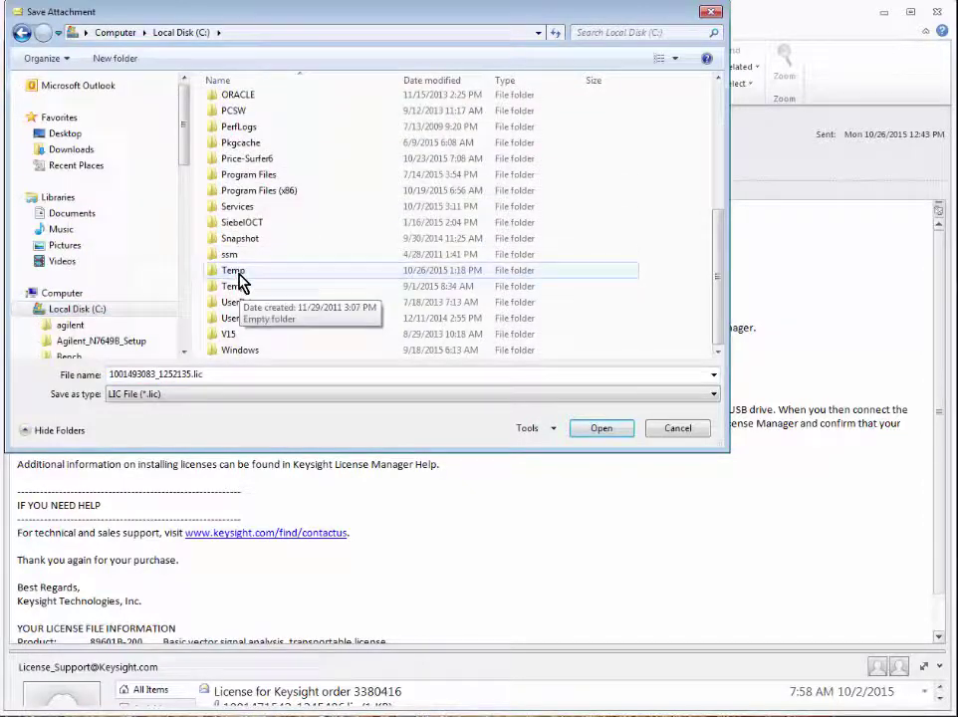
click(239, 271)
click(609, 430)
click(609, 430)
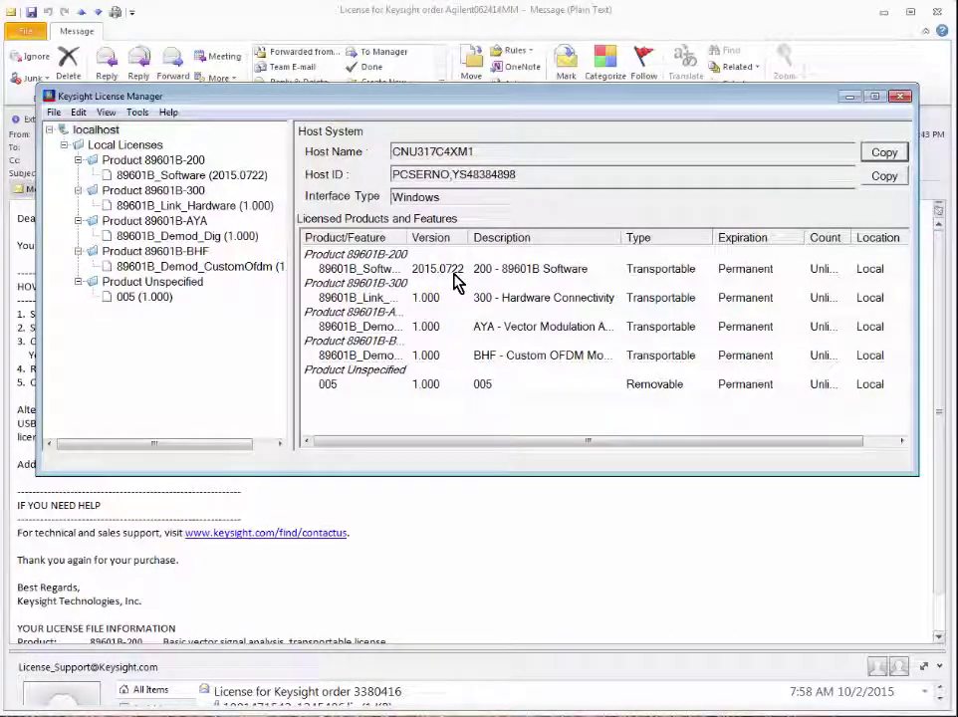
Install the .lic license file from C:\Temp using File > Install
click(54, 112)
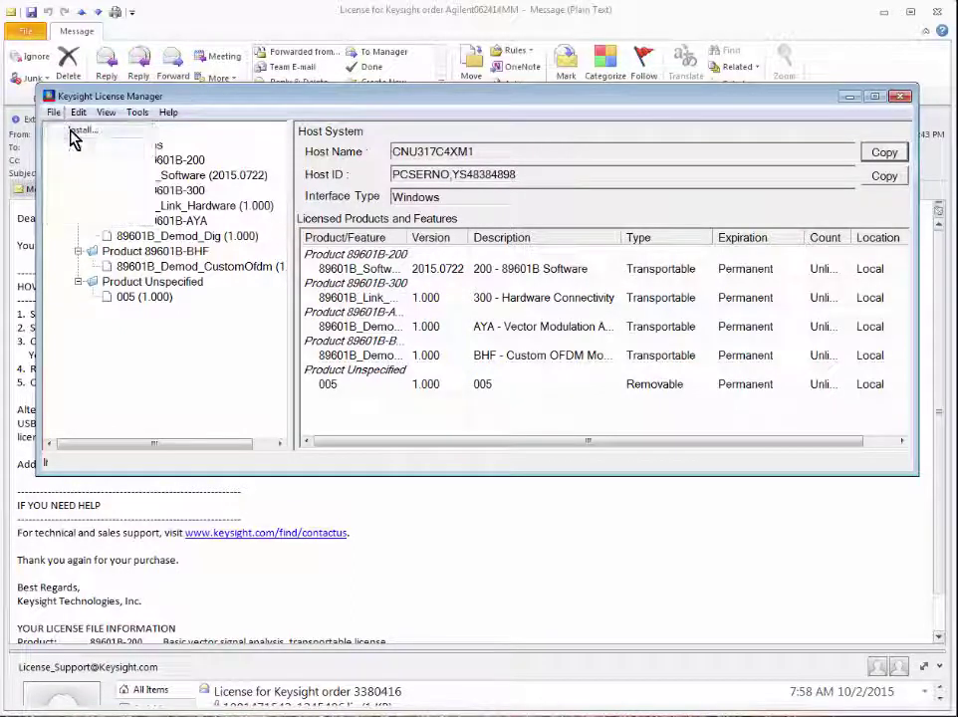
click(72, 133)
click(131, 400)
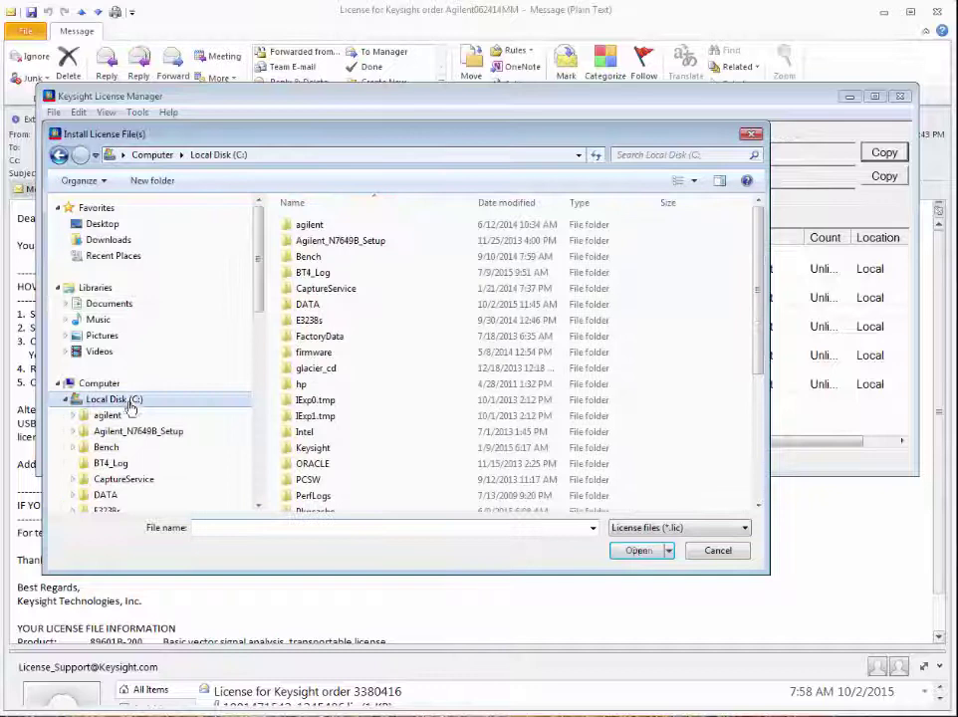
drag(765, 242, 723, 352)
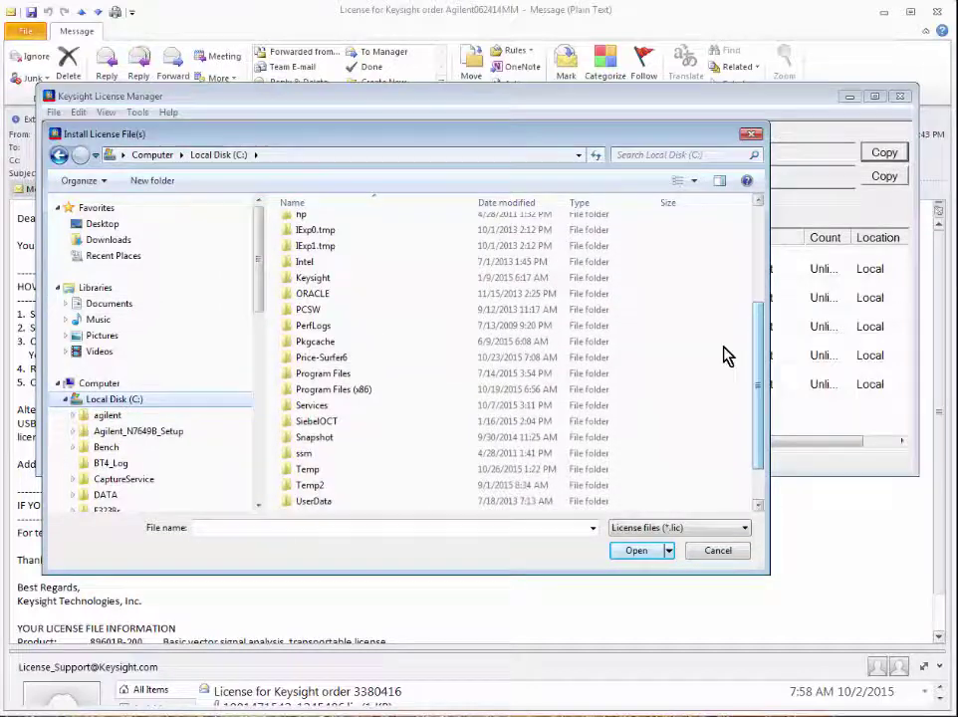
double_click(332, 479)
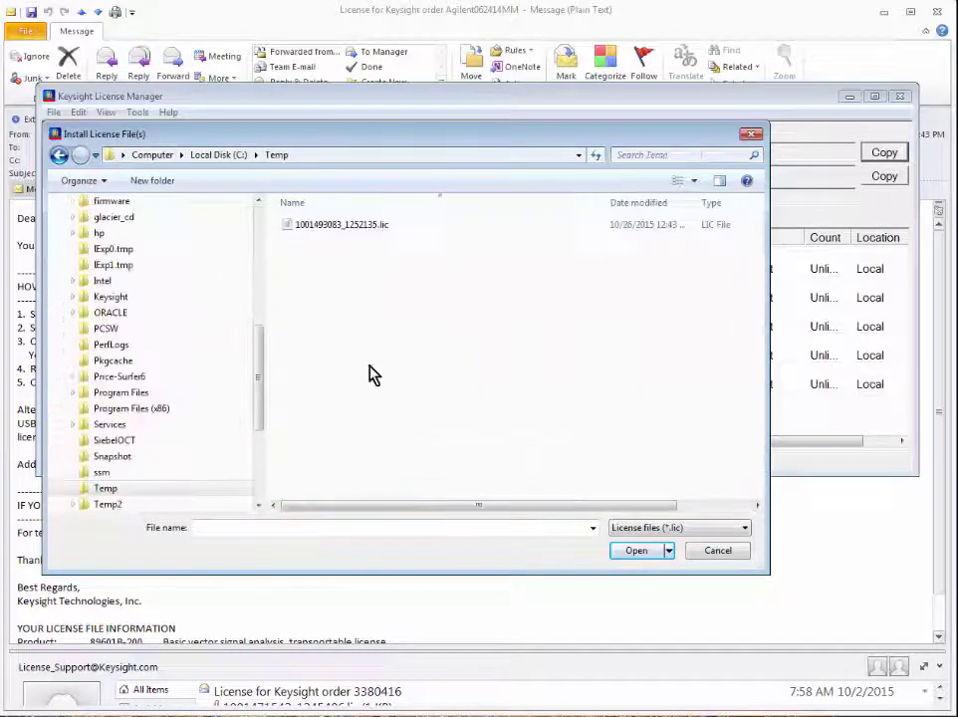
click(329, 225)
click(662, 553)
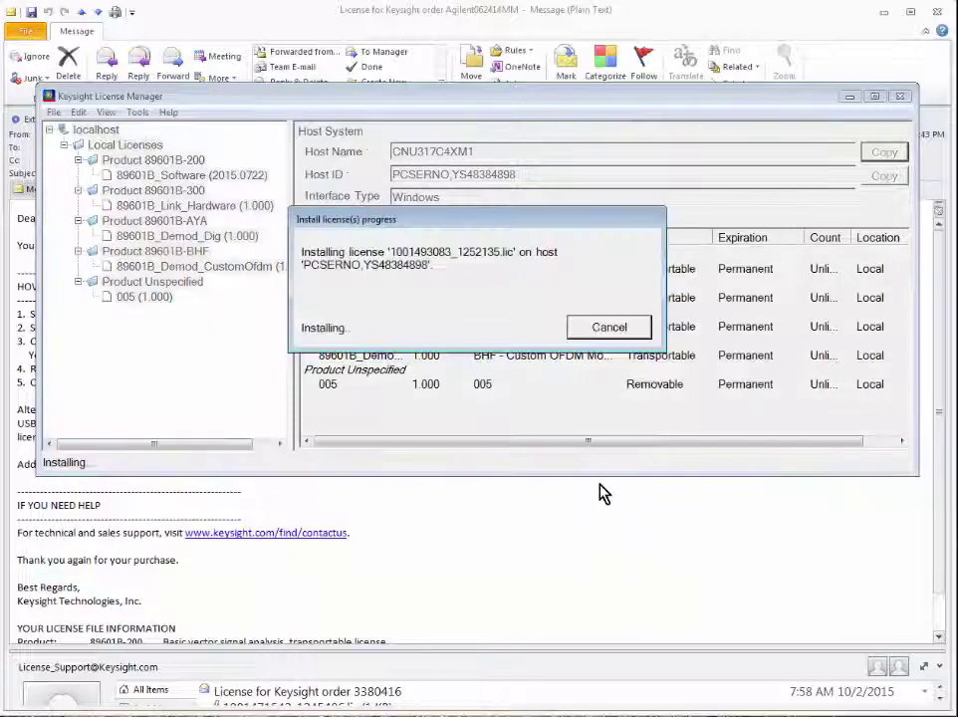